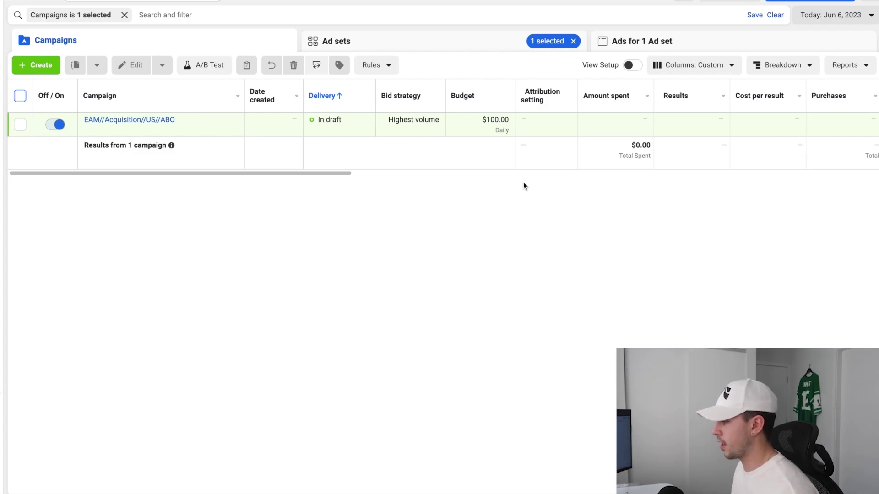
Edit the campaign as a Sales campaign with a $100 daily Advantage budget, named EAM//Acquisition//US//CBO
mouse_move(141, 136)
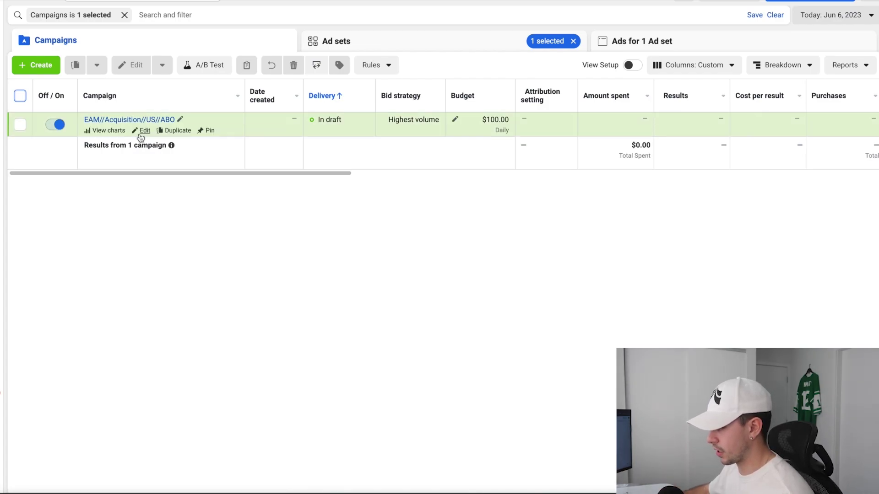
click(142, 131)
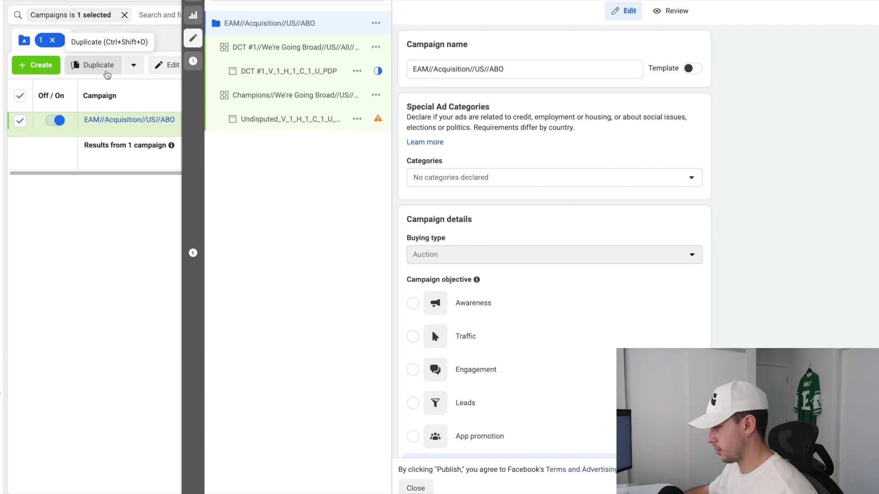
scroll(589, 150, down, 1)
scroll(588, 150, down, 2)
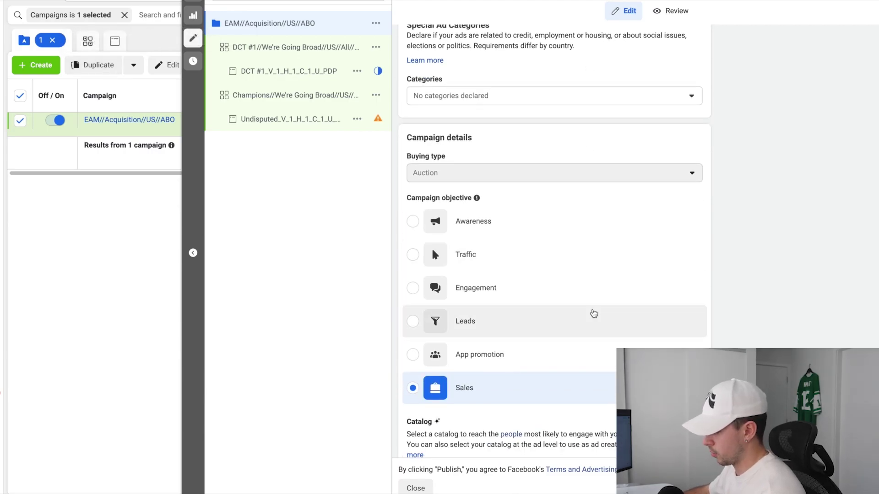
scroll(514, 386, down, 6)
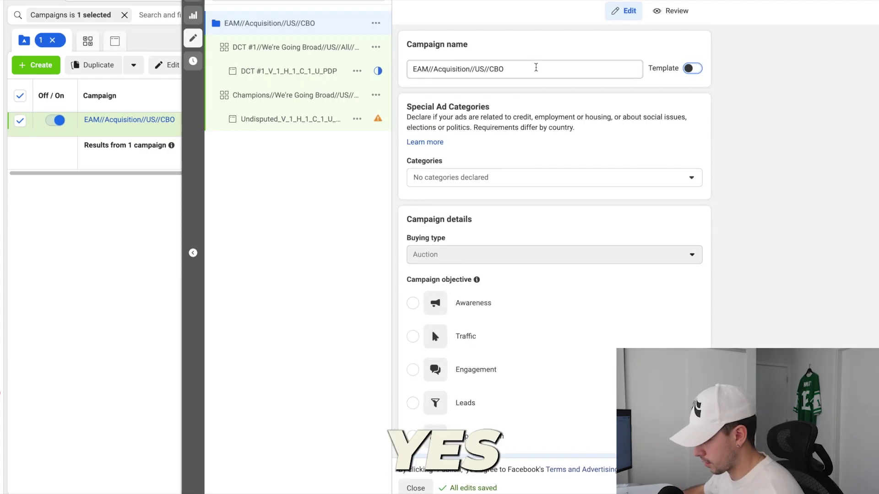
drag(535, 68, 488, 67)
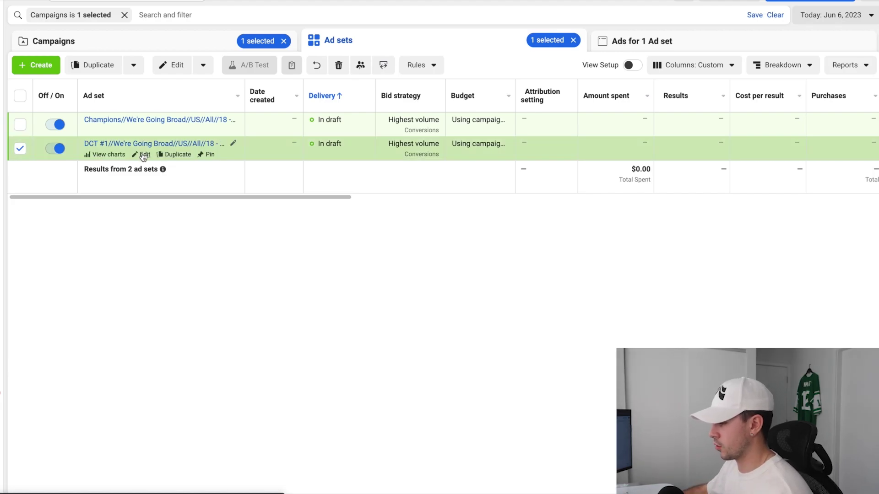
click(144, 155)
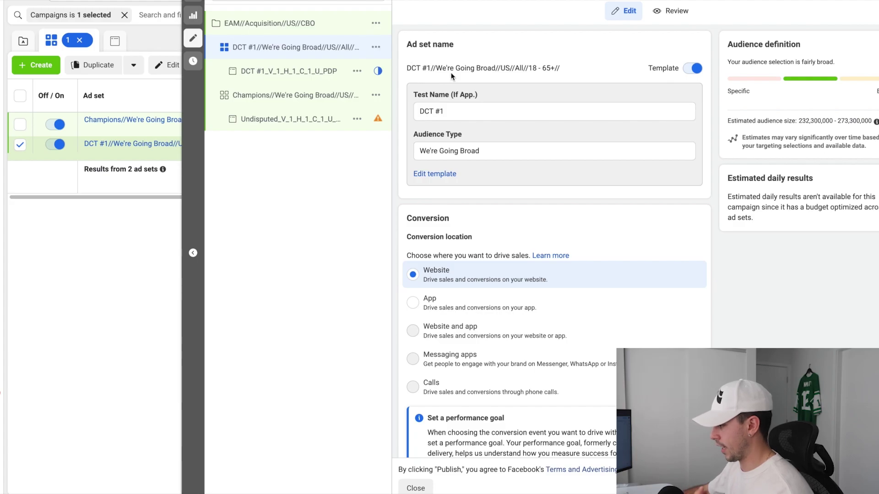
drag(479, 151, 395, 153)
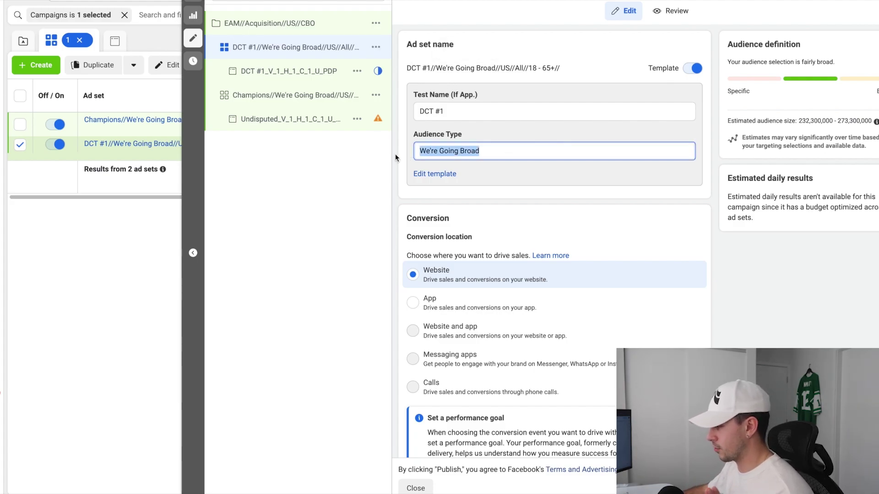
click(323, 196)
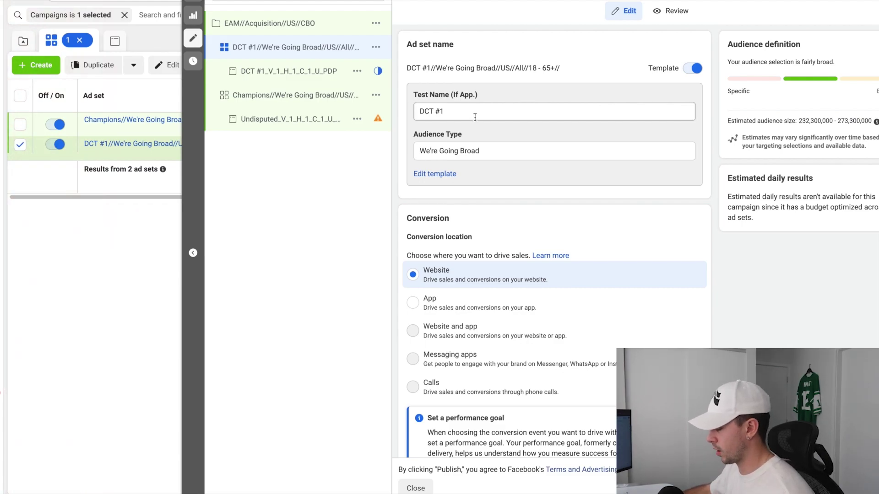
scroll(660, 326, down, 10)
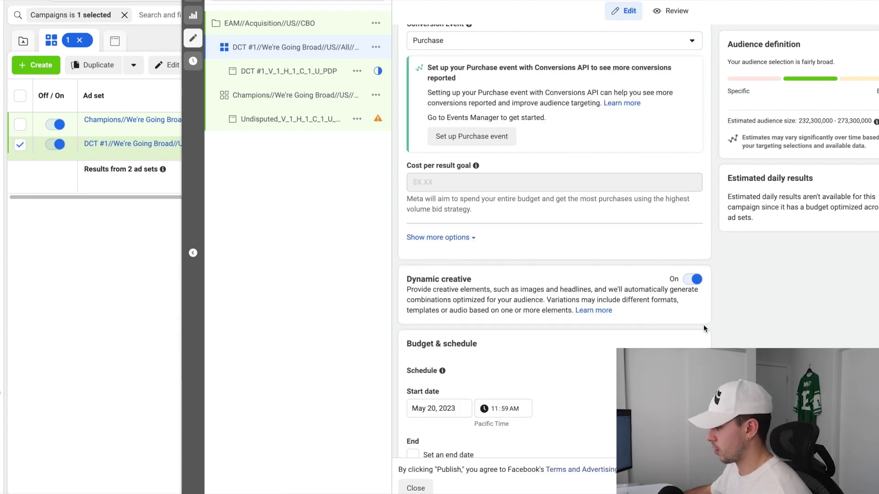
scroll(702, 325, down, 10)
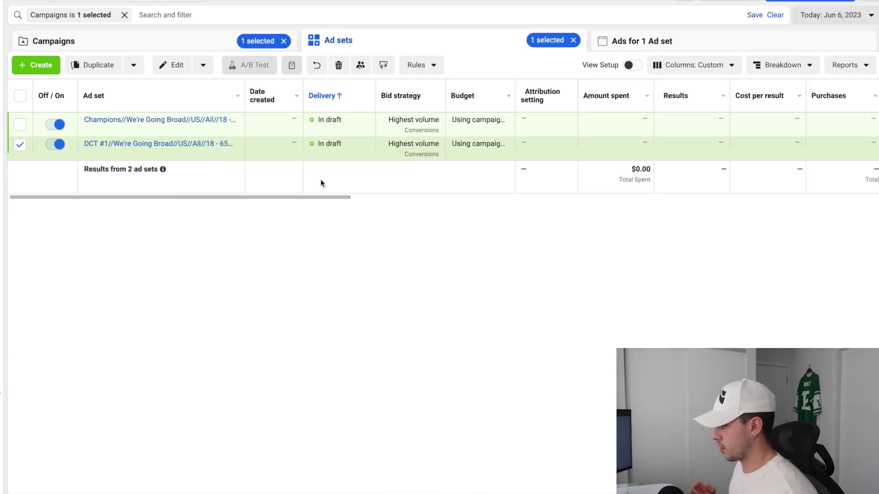
Open the Champions ad set for editing and confirm dynamic creative is off
mouse_move(358, 132)
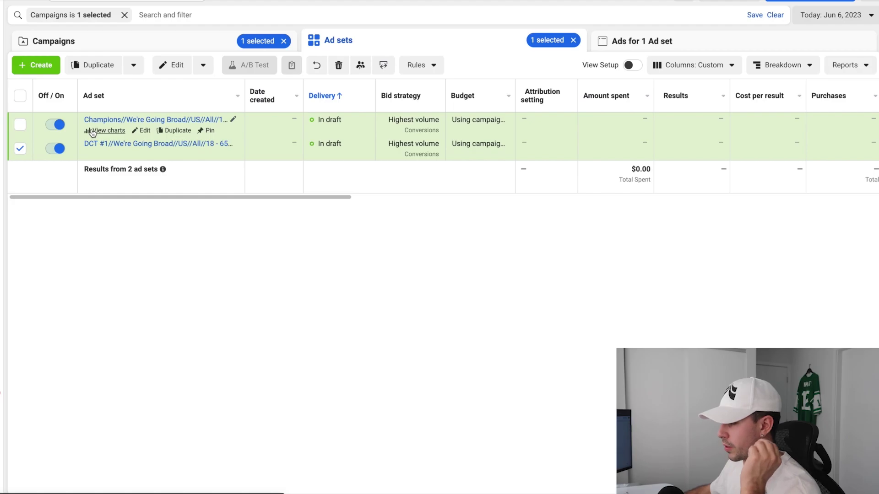
click(121, 120)
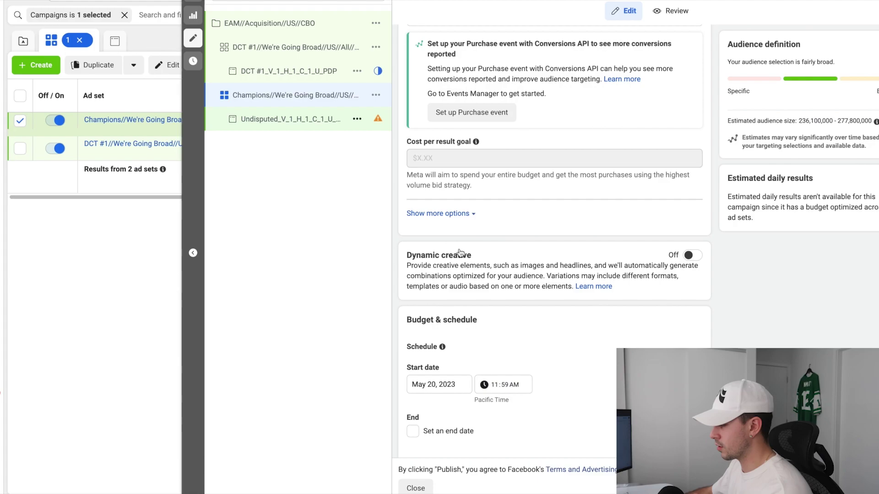
Review the Undisputed ad's Identity and Ad setup sections, then close the editor
scroll(490, 284, down, 3)
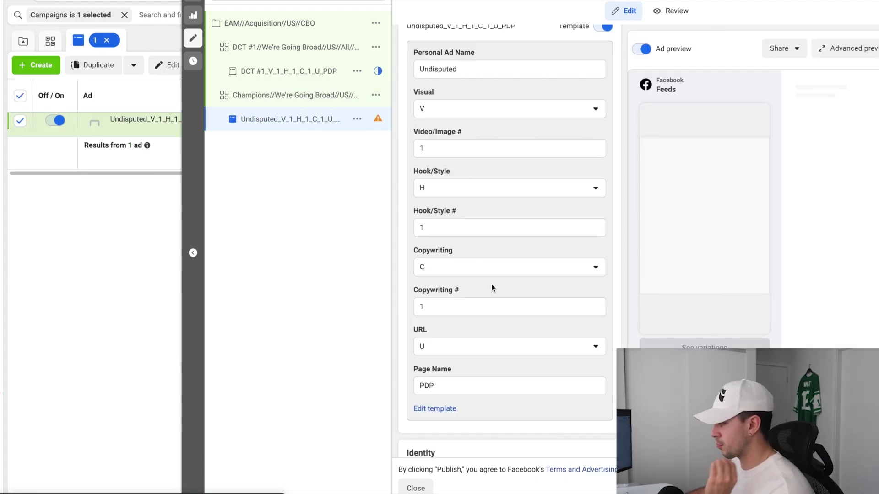
scroll(491, 284, down, 5)
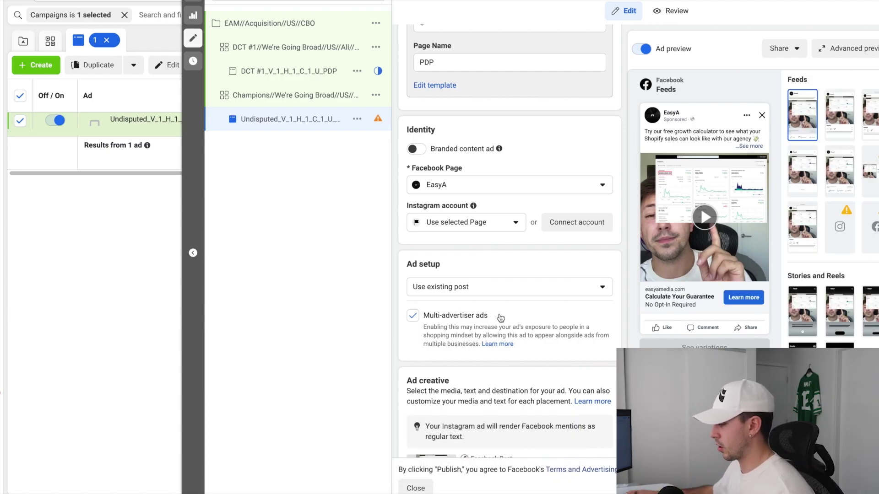
scroll(499, 411, down, 5)
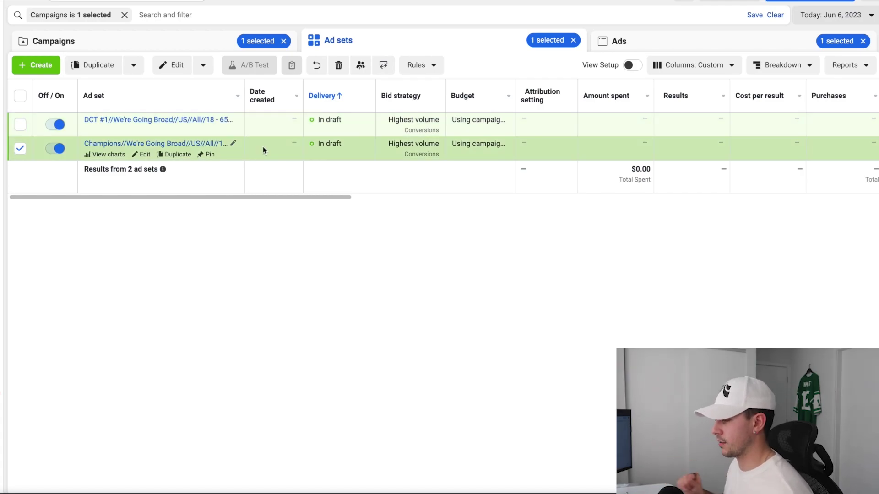
Open the DCT #1 ad to review its three images, two primary texts and two headlines
click(257, 126)
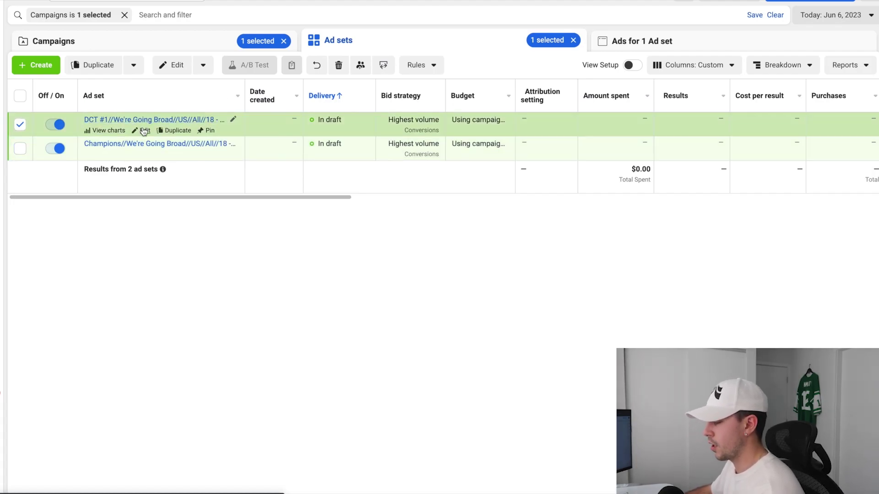
click(145, 131)
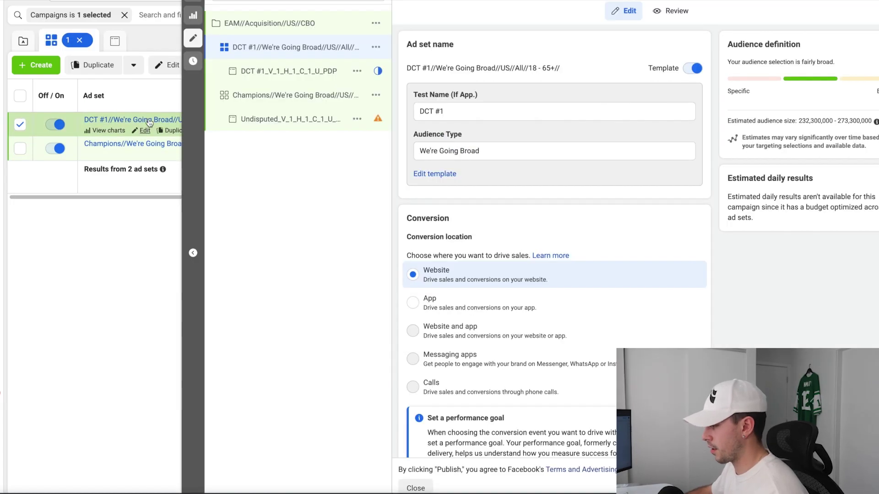
click(285, 74)
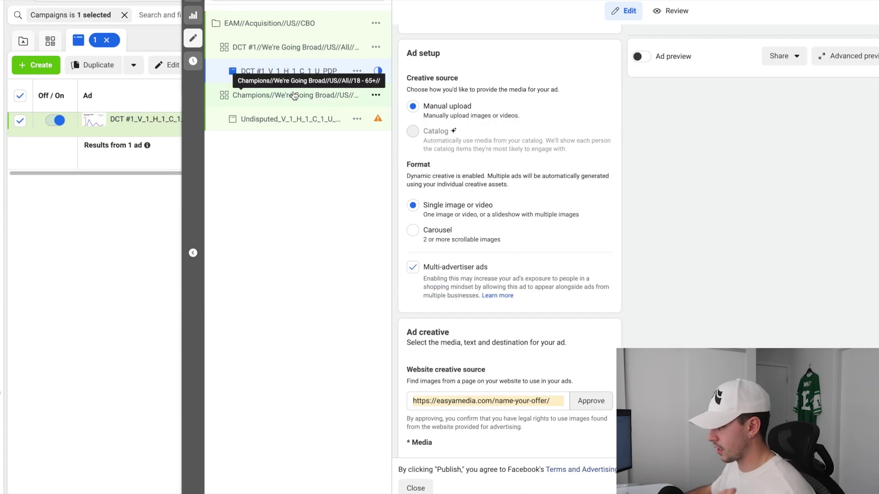
scroll(581, 243, down, 3)
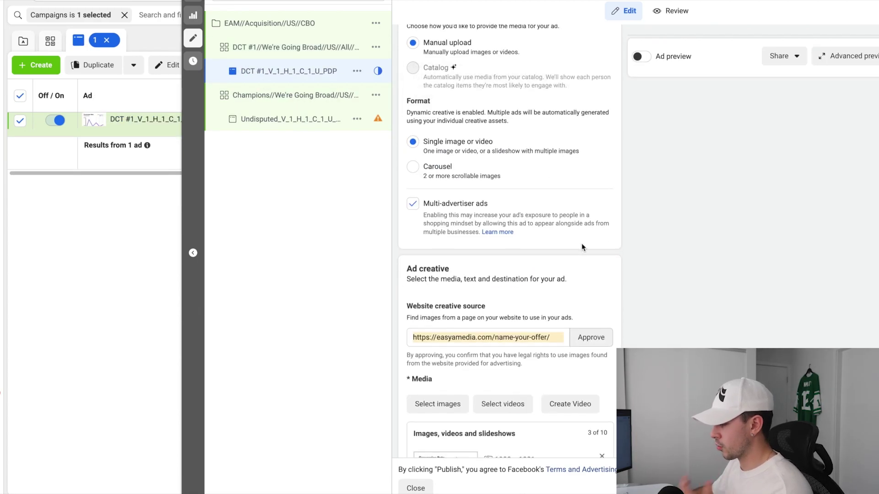
scroll(581, 243, down, 5)
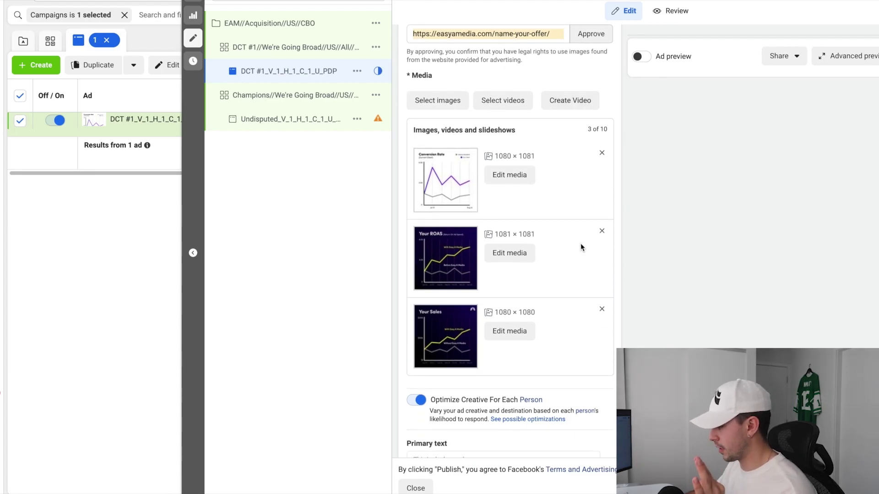
scroll(581, 243, down, 6)
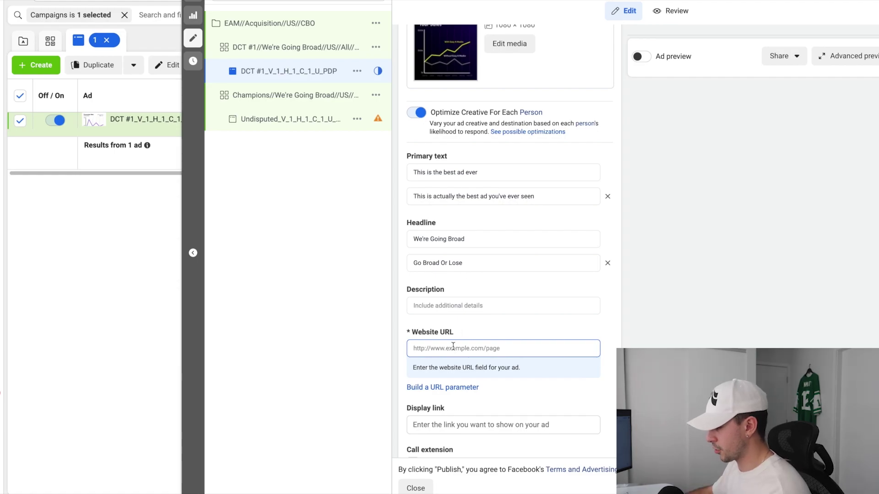
Review the DCT #1 ad's Call to action and Tracking, then return to the campaigns list
scroll(455, 345, down, 9)
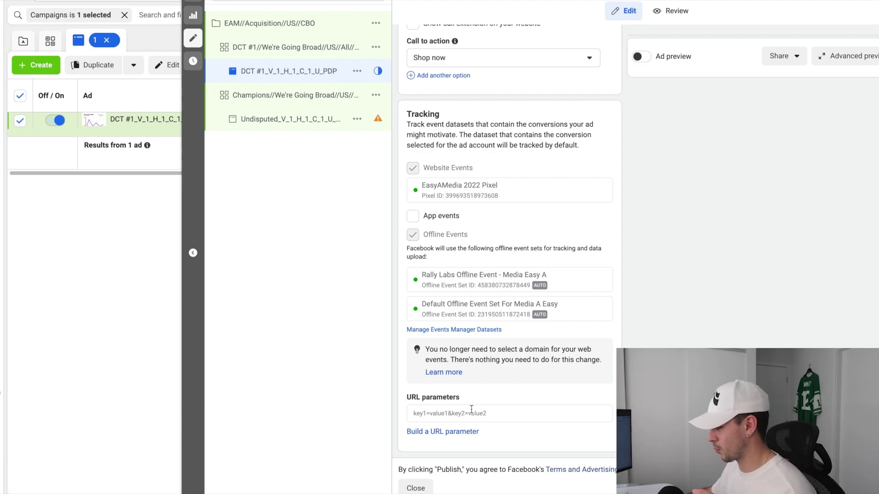
scroll(471, 408, up, 12)
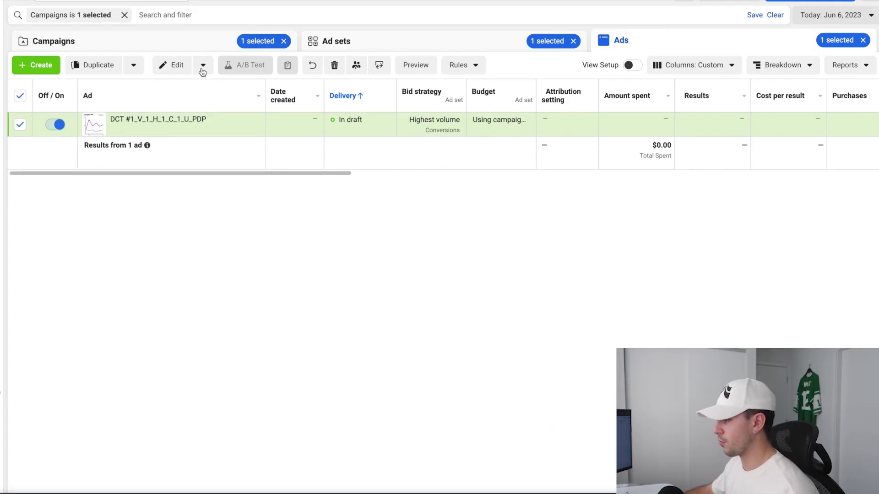
click(183, 41)
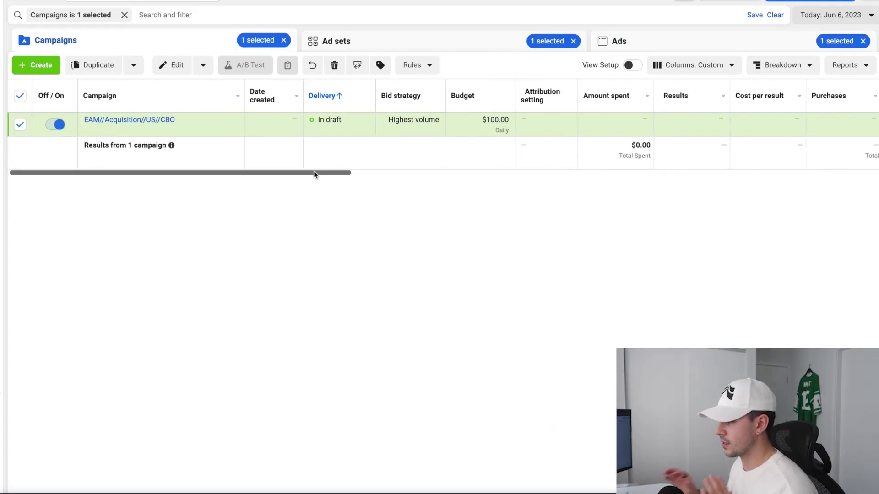
Show the draft campaign's ad sets and start, then cancel, duplicating DCT #1
click(414, 41)
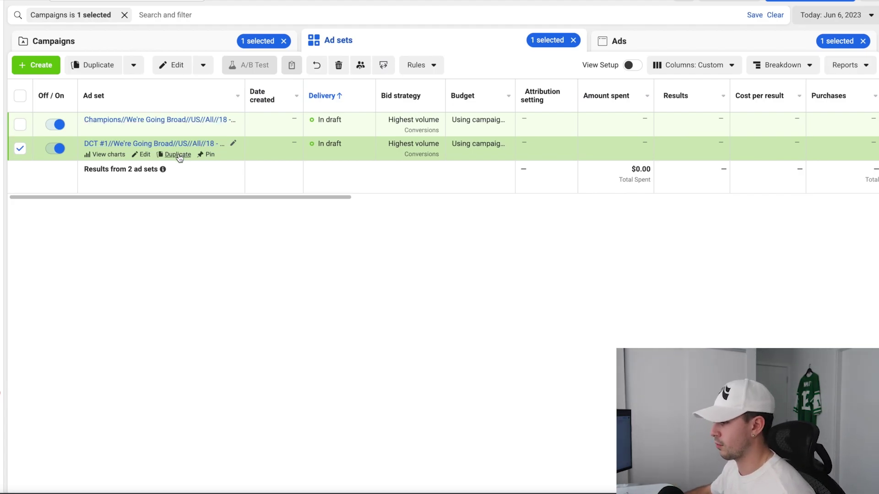
click(178, 155)
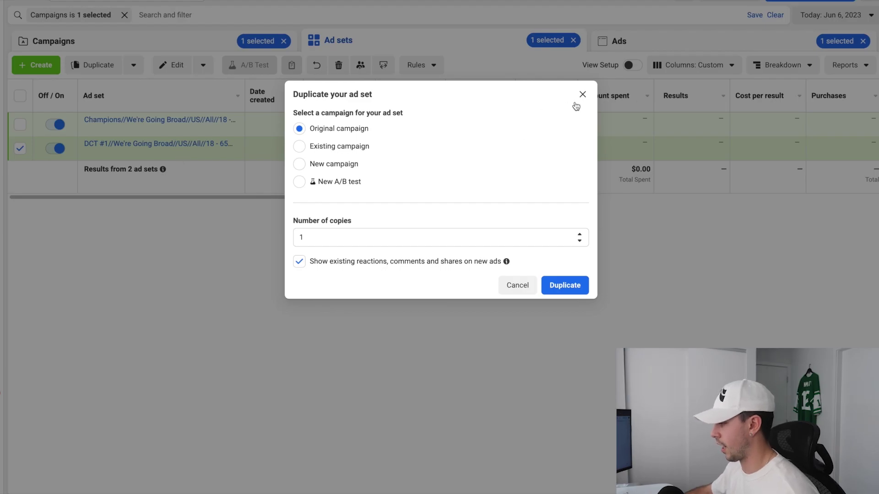
key(Escape)
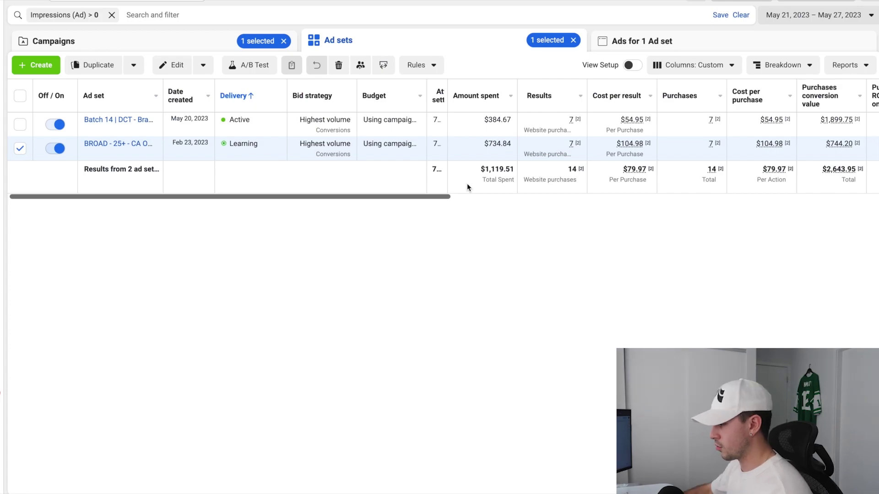
Select the Batch 14 ad set and view its single ad's spend and purchases
drag(430, 197, 555, 196)
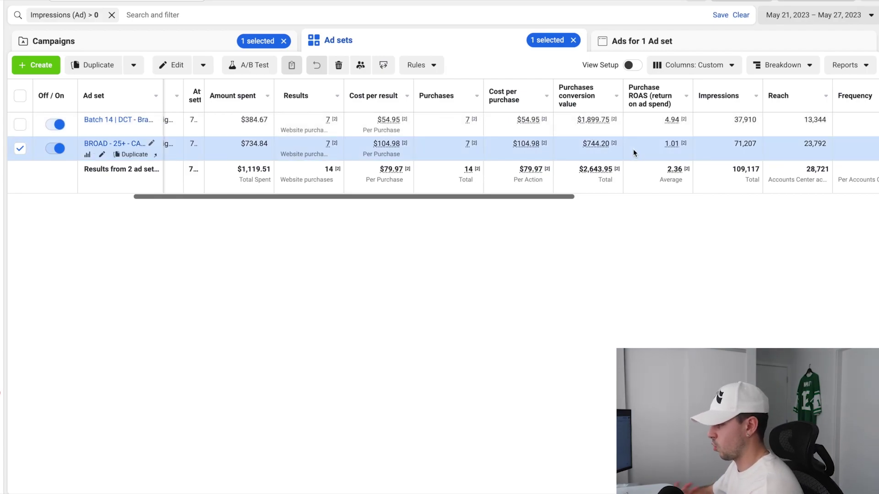
click(462, 120)
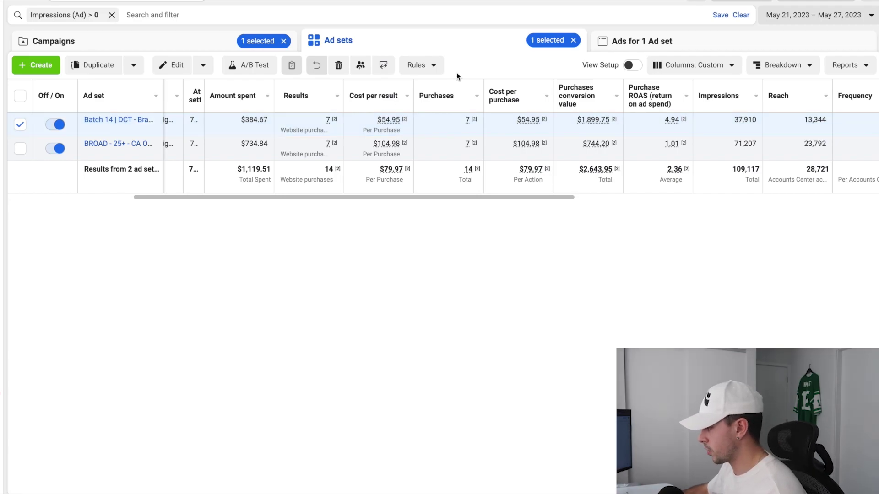
click(619, 44)
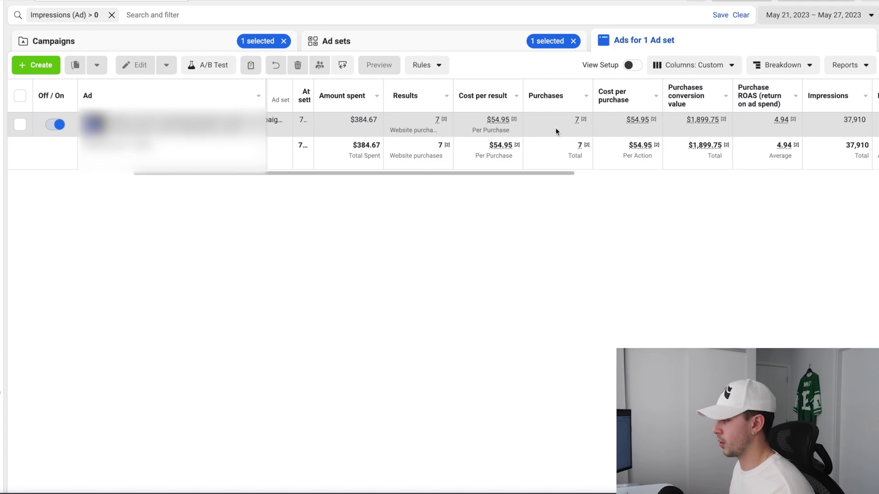
Try breaking the ad's results down by image/video/slideshow and by ad text
click(801, 68)
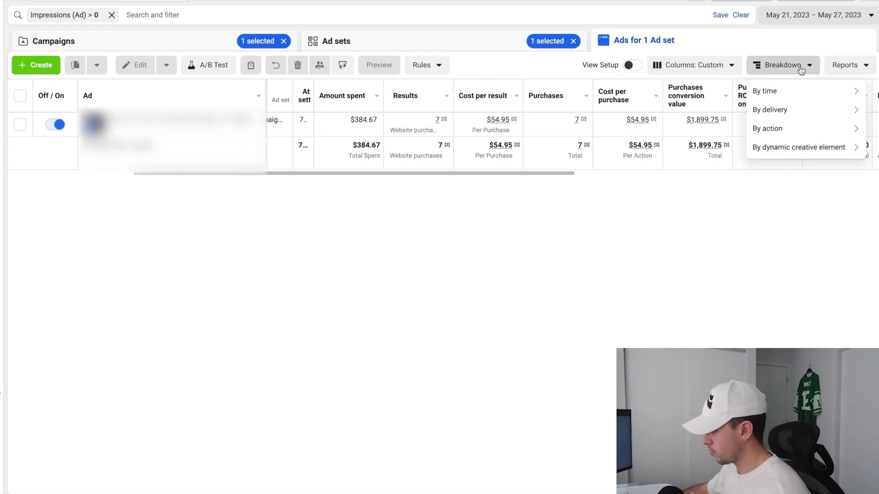
mouse_move(799, 147)
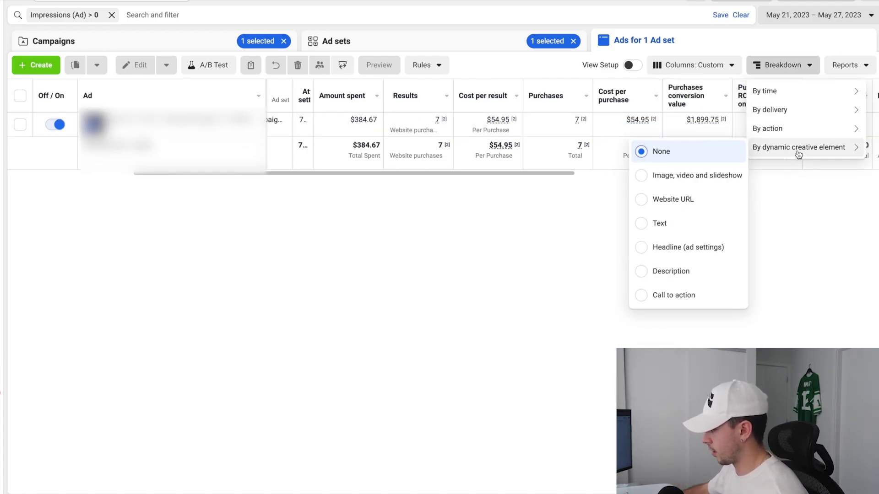
click(698, 176)
click(447, 310)
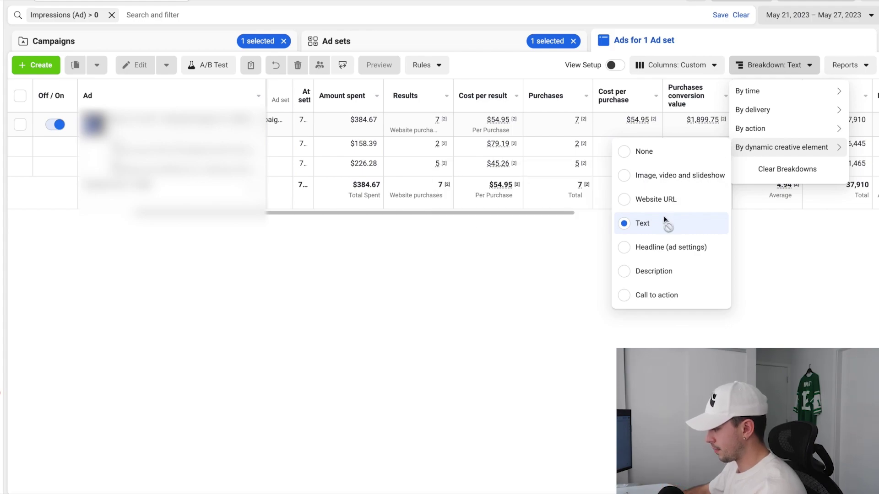
click(587, 243)
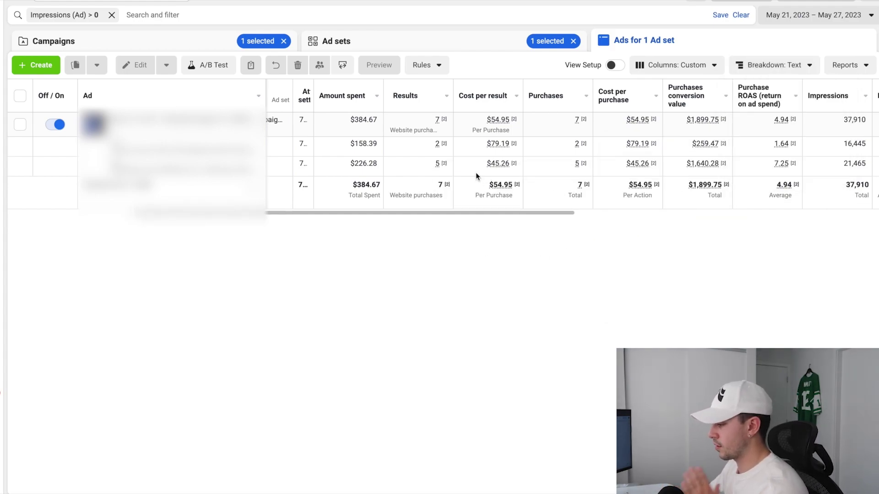
Break the Batch 14 ad's results down by headline to compare purchases and ROAS
click(774, 64)
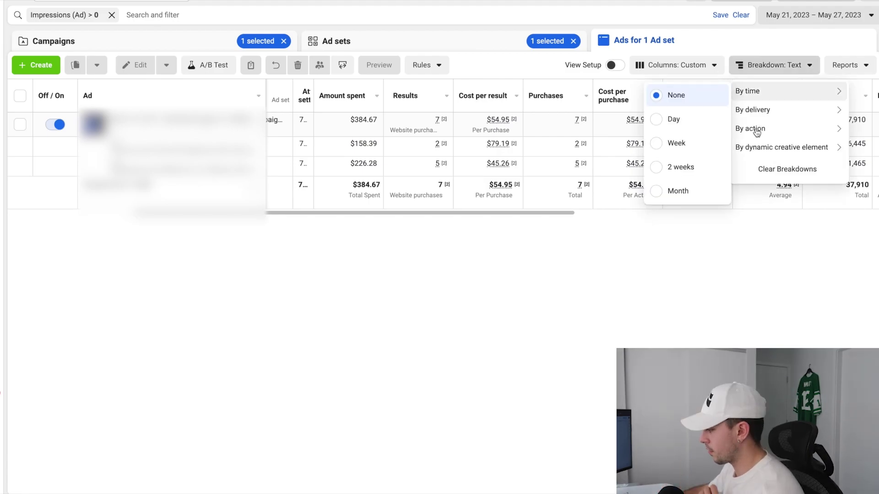
mouse_move(760, 147)
click(661, 247)
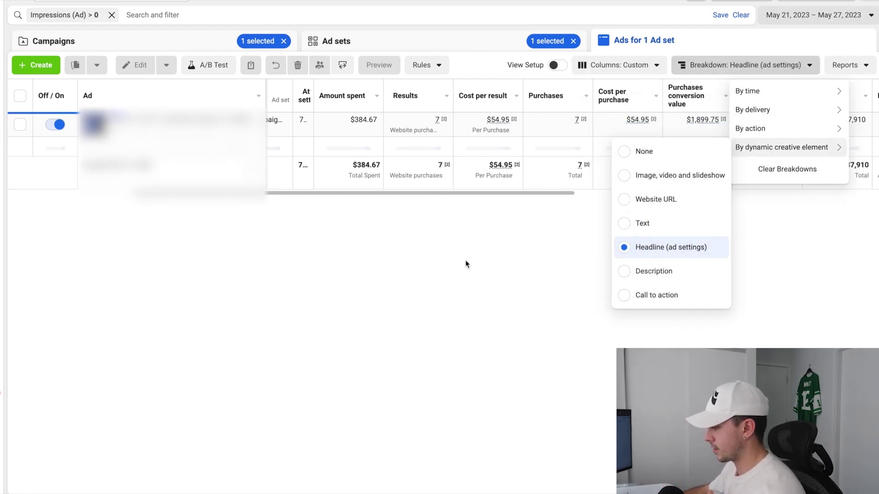
click(435, 266)
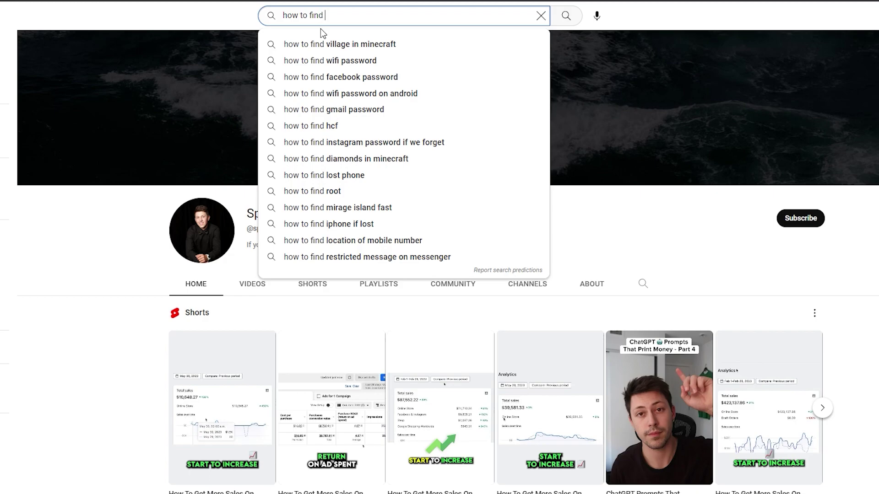
key(Return)
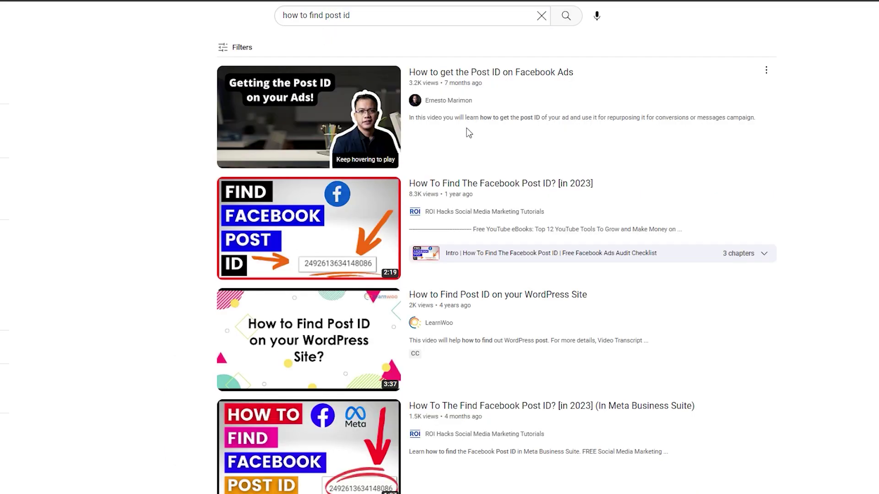
scroll(467, 133, down, 5)
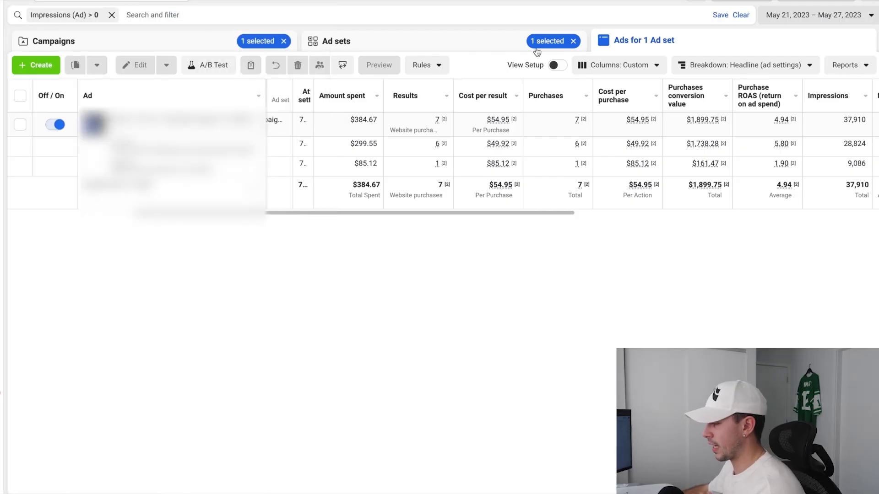
Set the ad sets' date range to last week (May 28–Jun 3) and view BROAD's ads
click(518, 51)
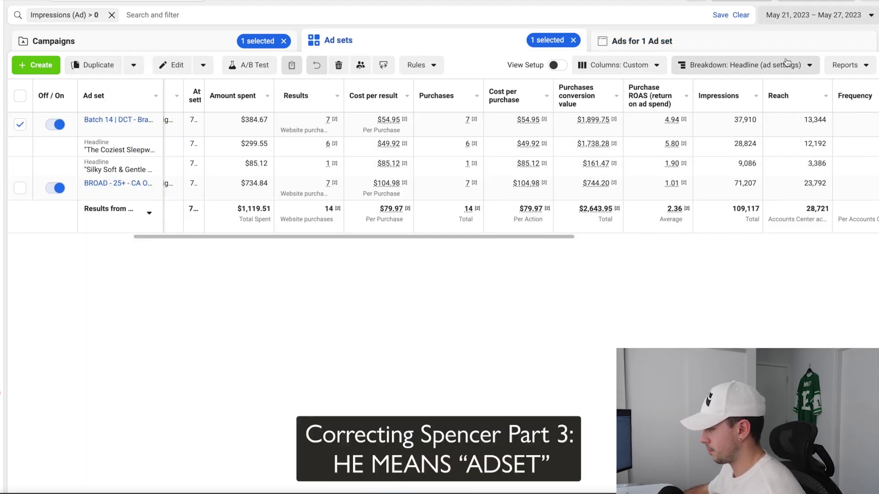
click(824, 15)
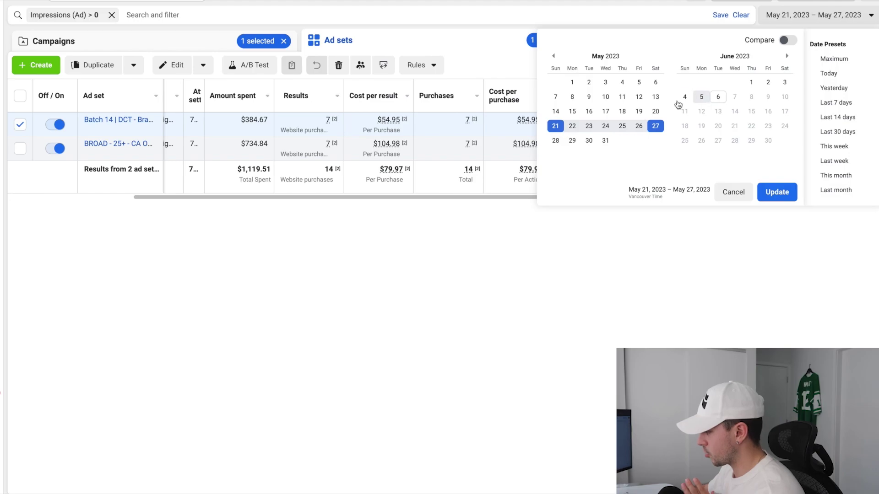
click(556, 141)
click(785, 82)
click(768, 193)
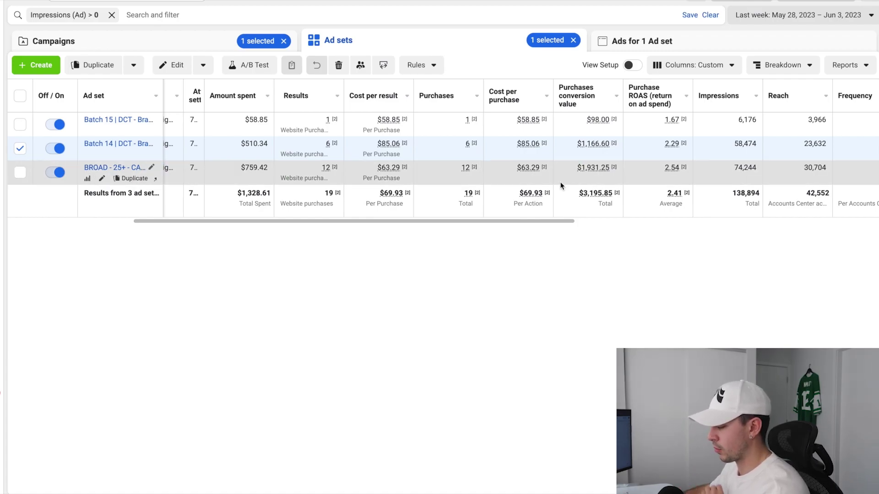
click(114, 168)
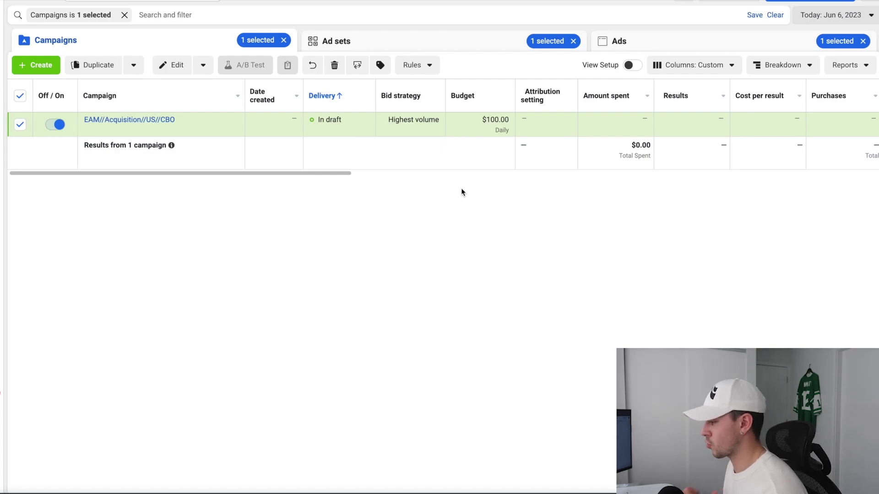
Review the US || Broad Dynamic and Static ad sets' Bid strategy through CPM columns
mouse_move(474, 137)
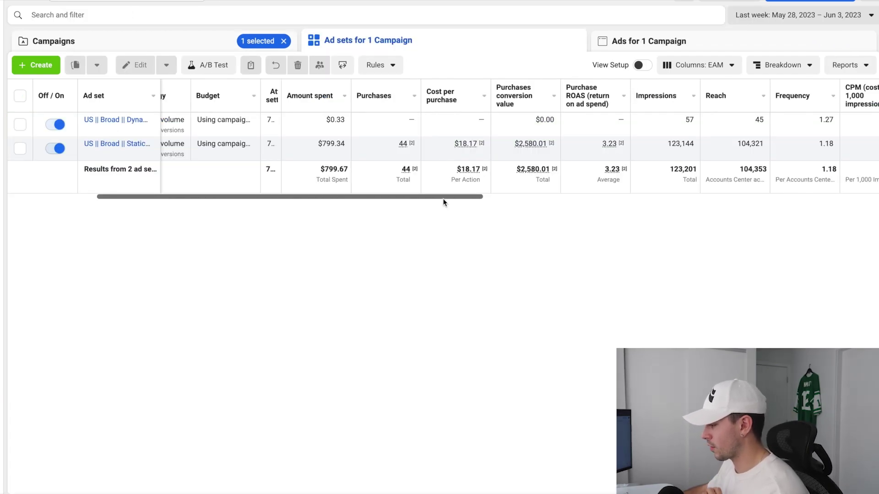
drag(441, 200, 399, 205)
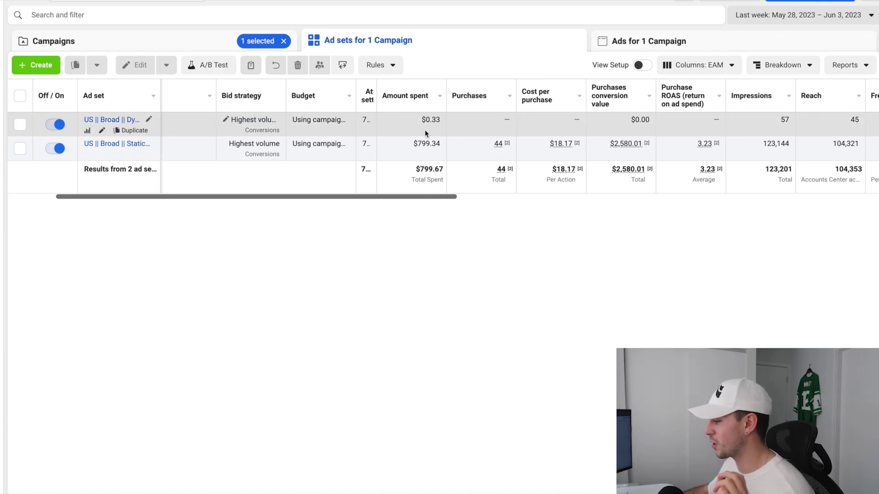
scroll(458, 147, right, 4)
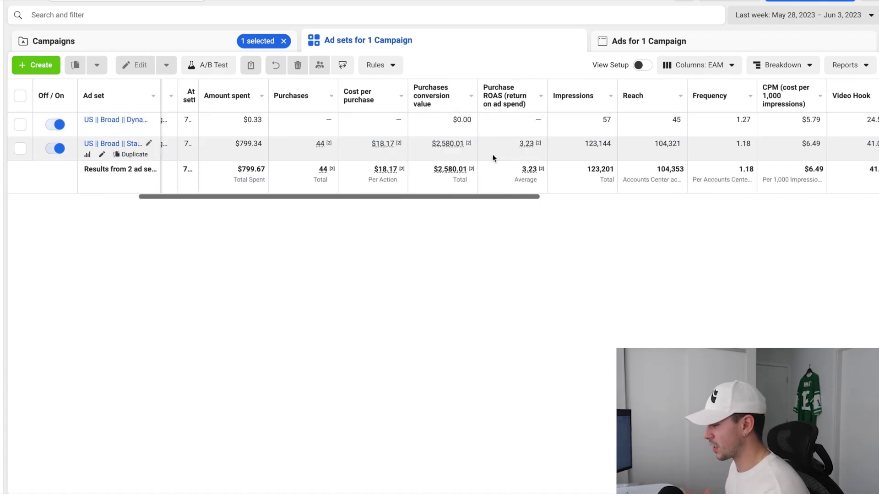